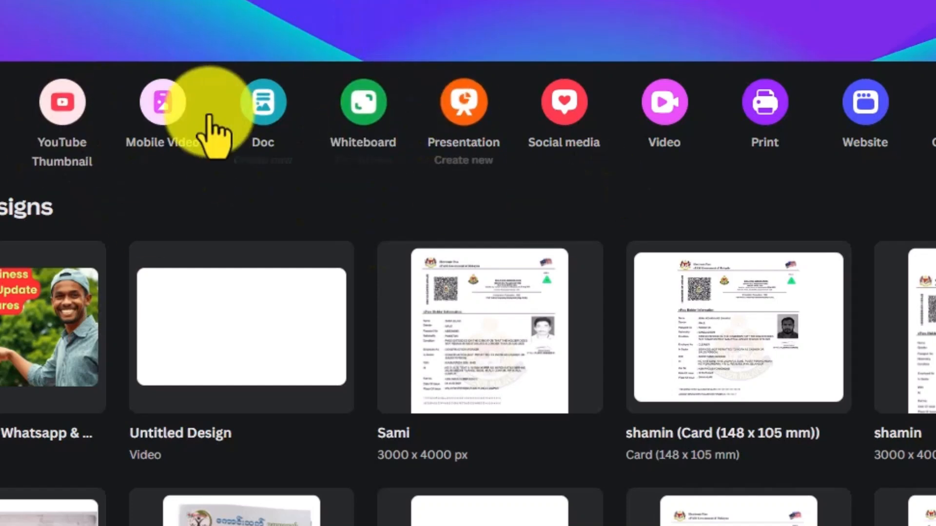
Step: Create a new blank YouTube Video design
{"action": "left_click", "coordinate": [655, 111]}
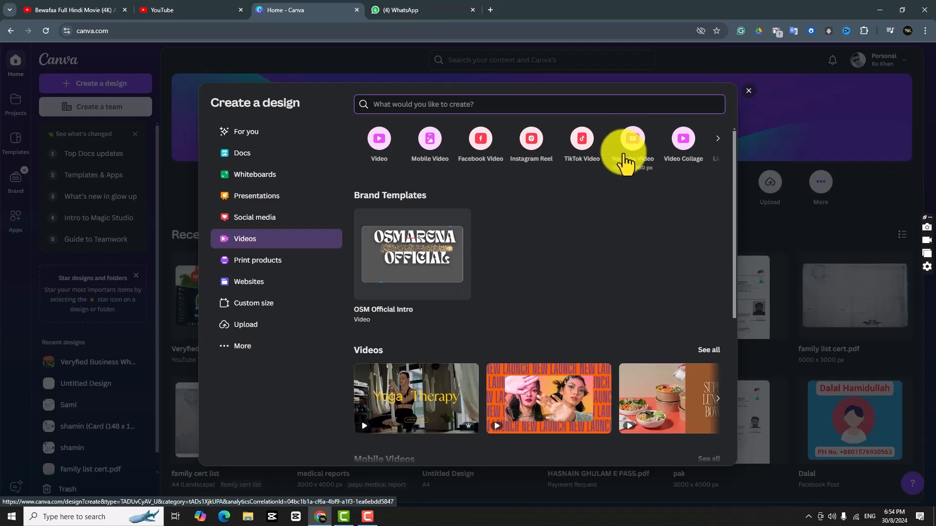
{"action": "left_click", "coordinate": [628, 155]}
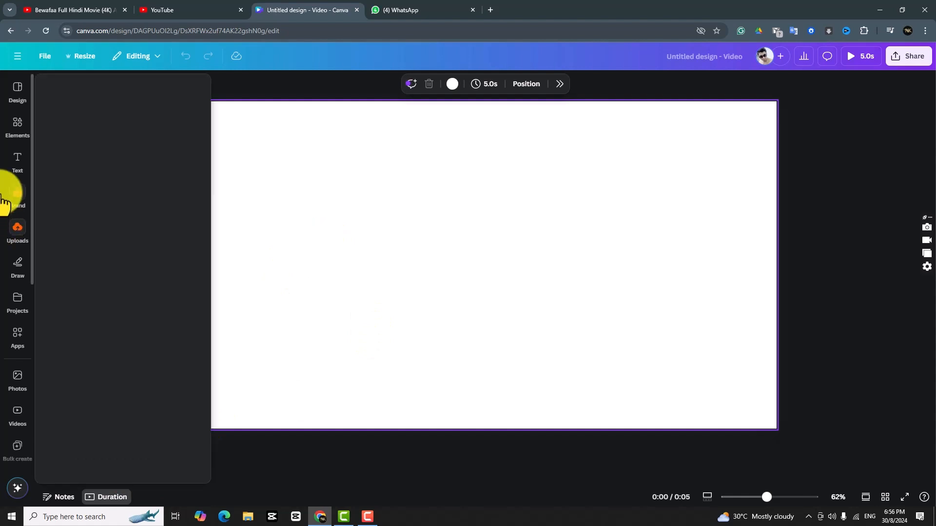
Step: Search the elements for "newspaper" and add the photo of the blank newspaper headed THE NEWS to the page
{"action": "left_click", "coordinate": [19, 128]}
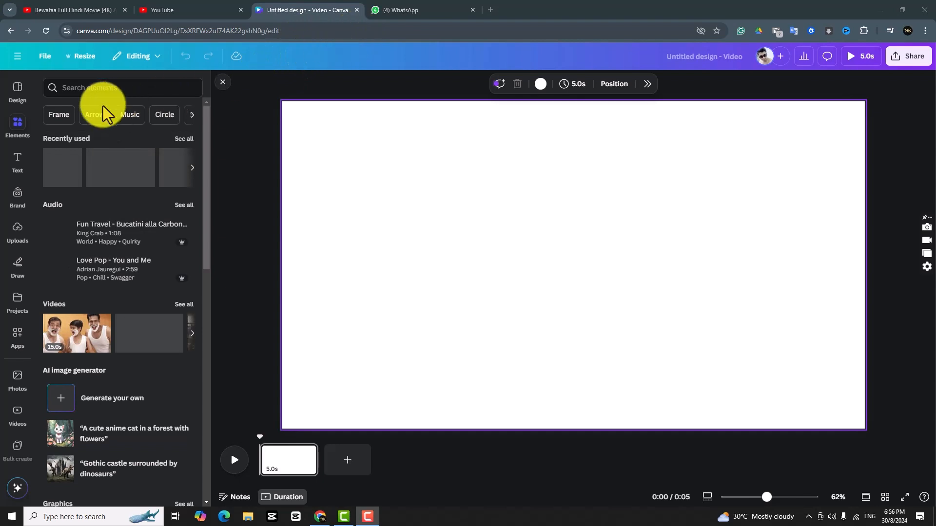
{"action": "left_click", "coordinate": [76, 86]}
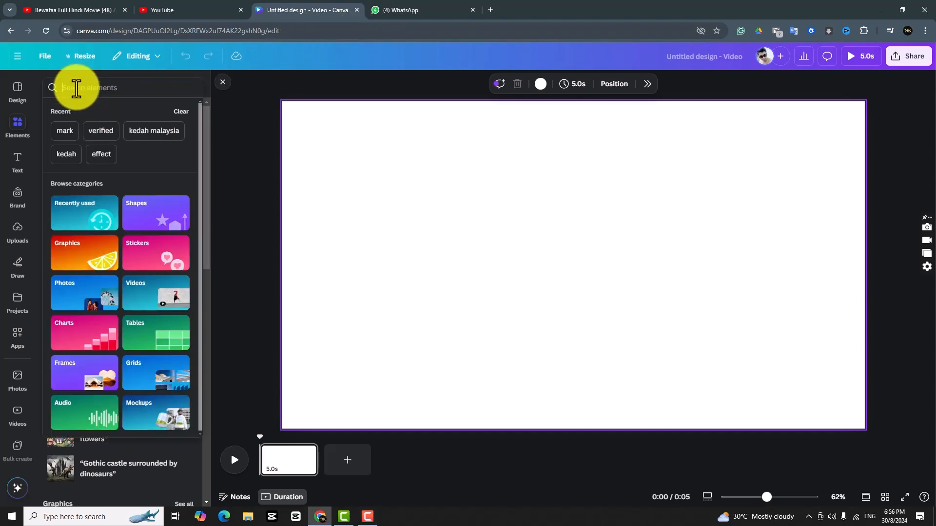
{"action": "type", "text": "news"}
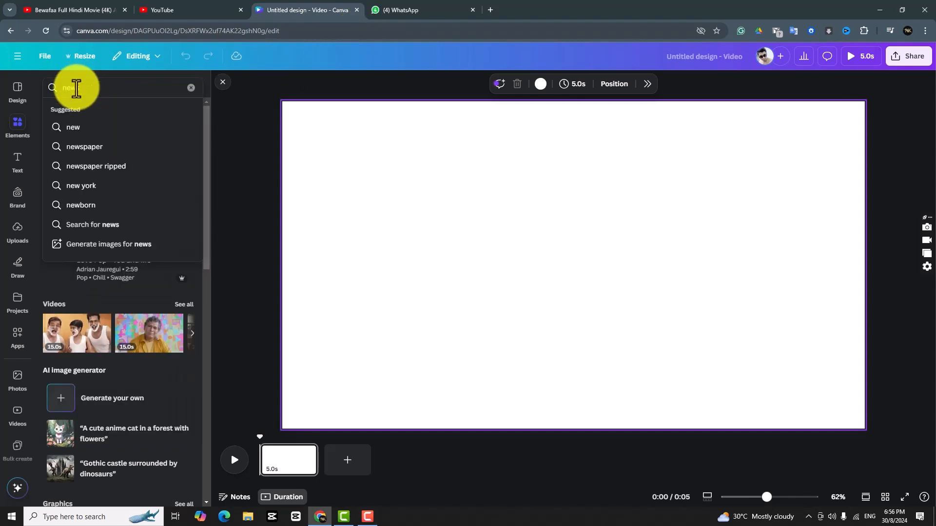
{"action": "left_click", "coordinate": [93, 148]}
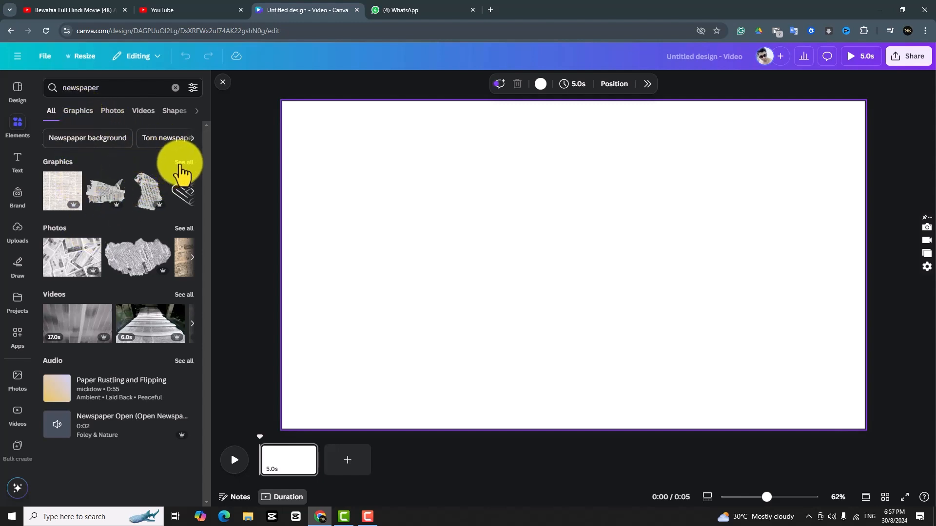
{"action": "left_click", "coordinate": [112, 116]}
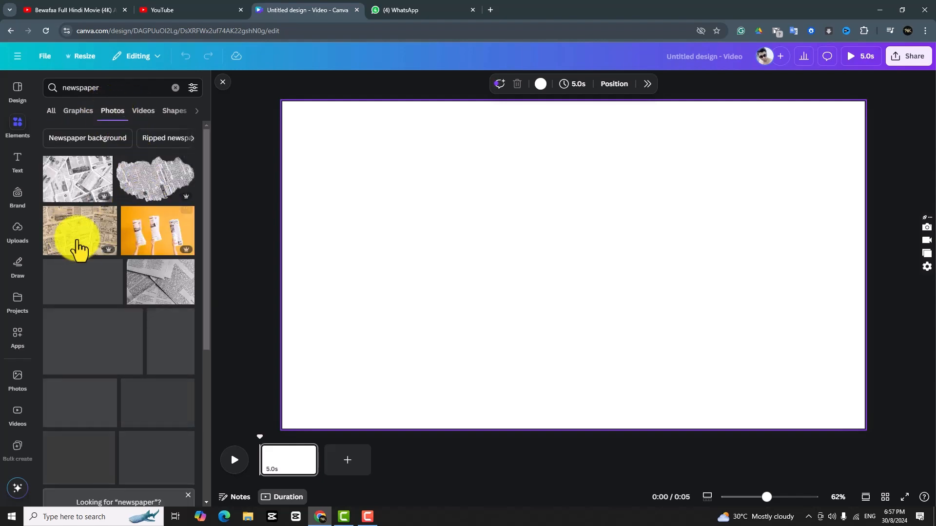
{"action": "scroll", "coordinate": [153, 299], "scroll_direction": "down", "scroll_amount": 4}
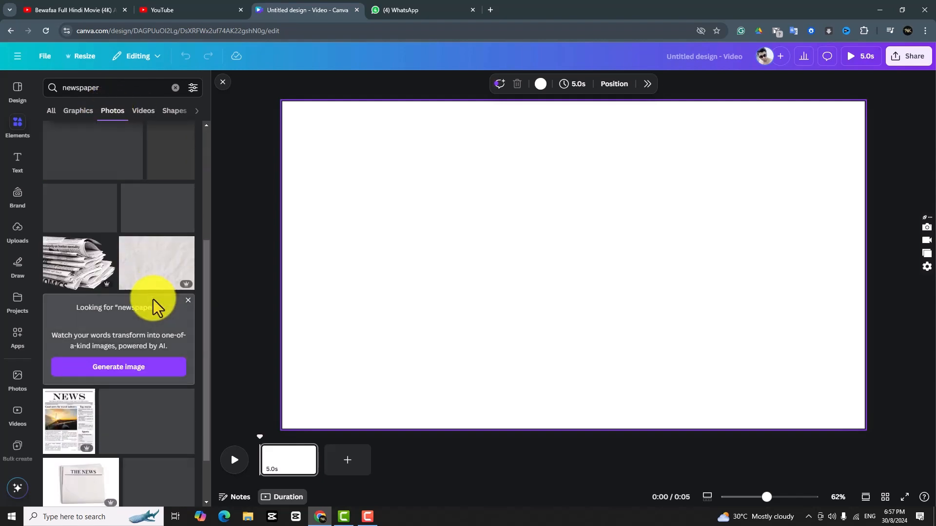
{"action": "scroll", "coordinate": [145, 300], "scroll_direction": "down", "scroll_amount": 6}
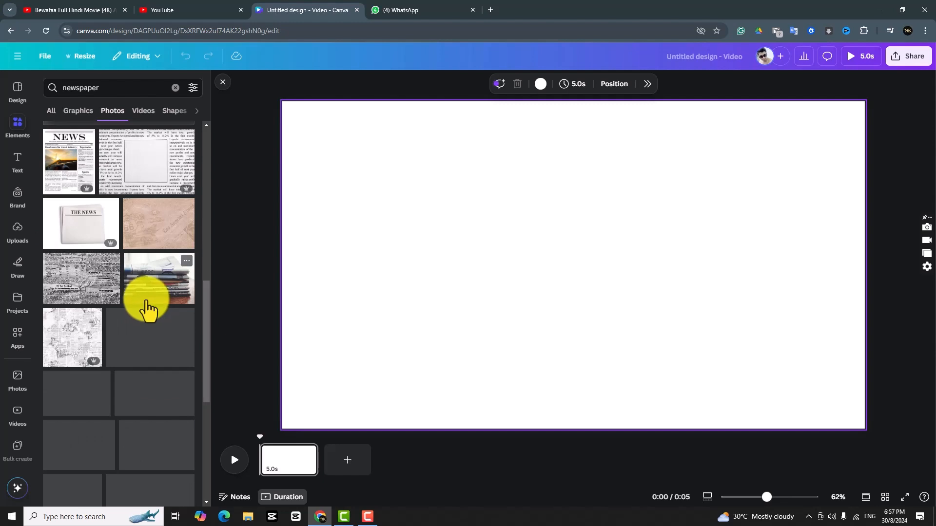
{"action": "left_click", "coordinate": [78, 225]}
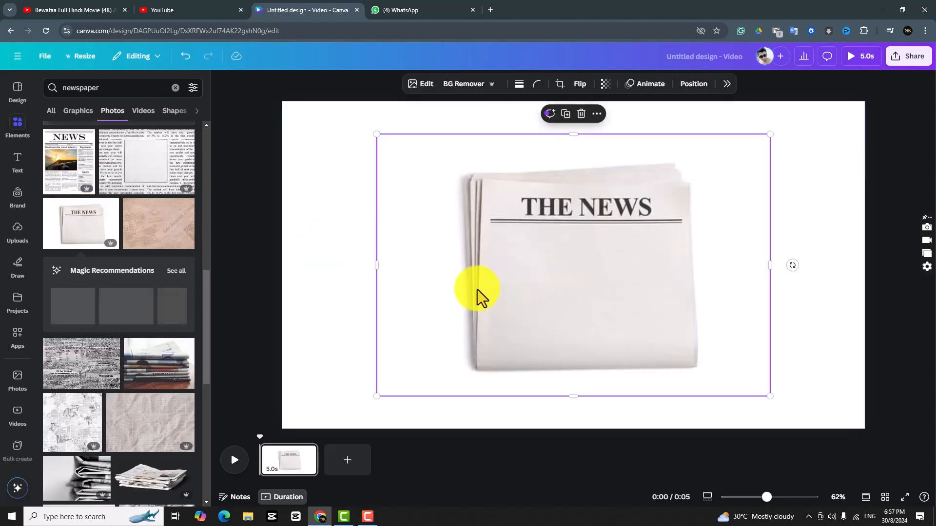
Step: Enlarge the newspaper photo until the paper fills the page height, and position it with its top edge slightly below the page top
{"action": "left_click_drag", "start_coordinate": [770, 396], "coordinate": [867, 440]}
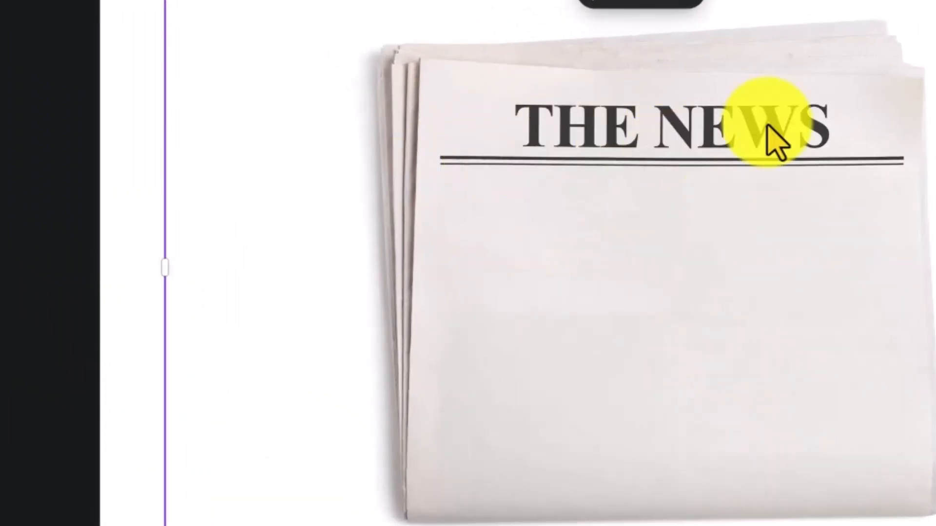
{"action": "left_click_drag", "start_coordinate": [926, 267], "coordinate": [932, 262]}
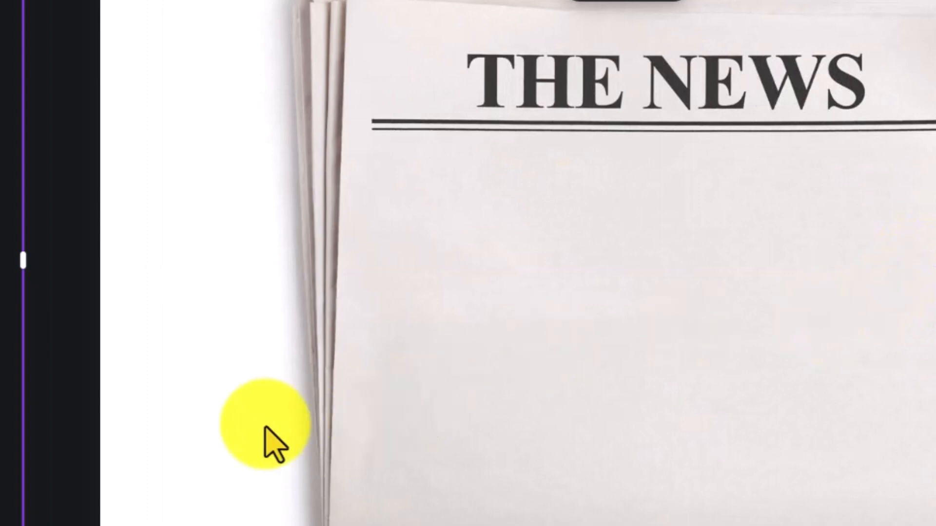
{"action": "left_click_drag", "start_coordinate": [23, 525], "coordinate": [222, 433]}
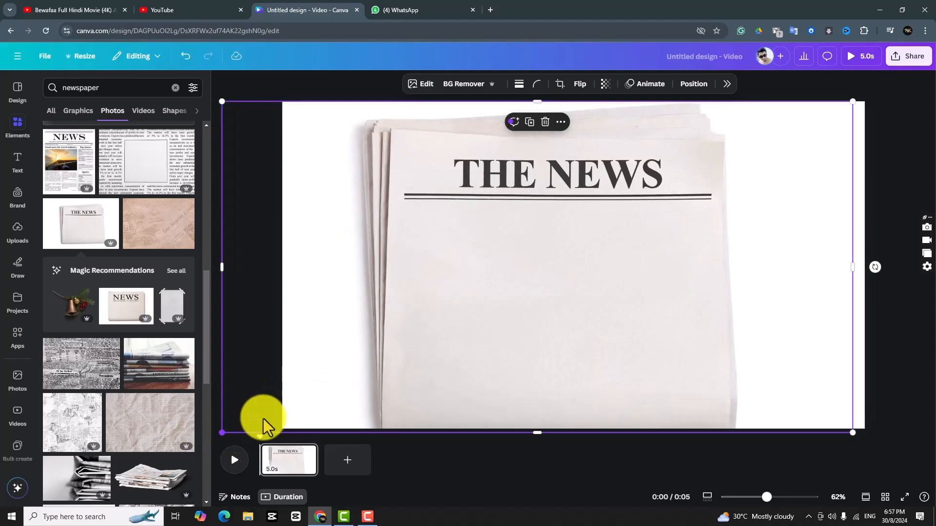
{"action": "left_click_drag", "start_coordinate": [599, 207], "coordinate": [597, 218]}
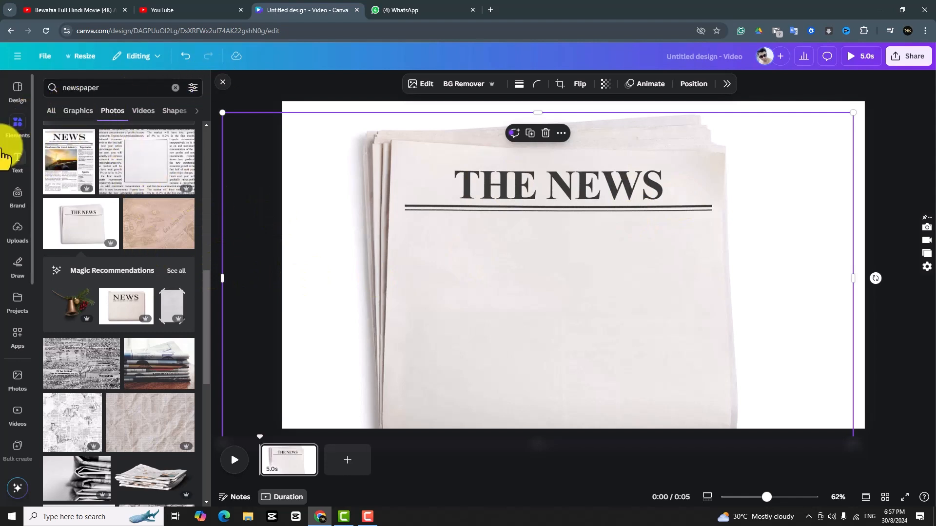
Step: Add a square from the basic shapes to the page
{"action": "left_click", "coordinate": [18, 119]}
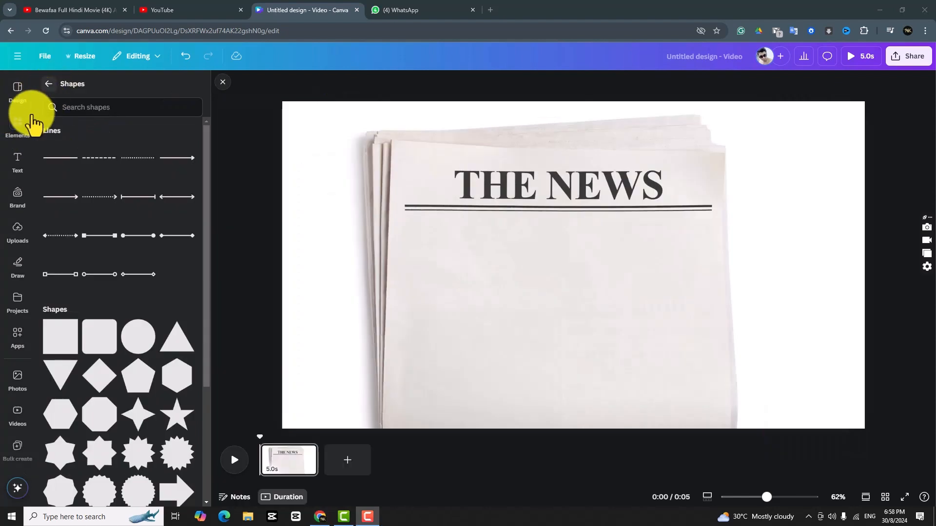
{"action": "left_click", "coordinate": [21, 132]}
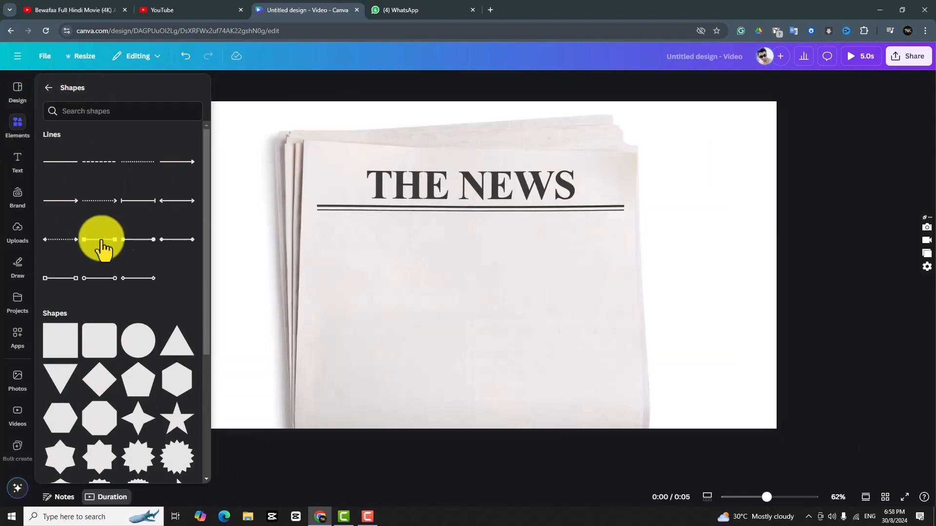
{"action": "scroll", "coordinate": [98, 338], "scroll_direction": "down", "scroll_amount": 6}
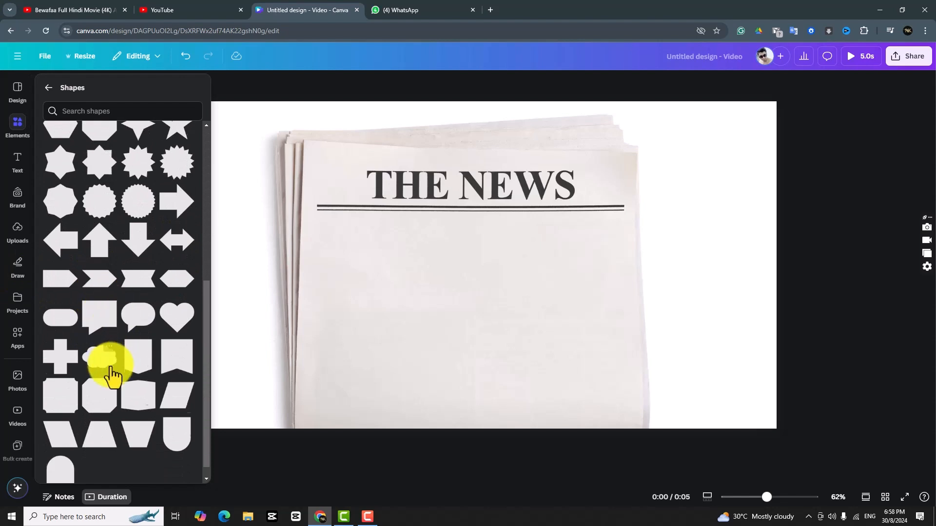
{"action": "scroll", "coordinate": [134, 329], "scroll_direction": "up", "scroll_amount": 5}
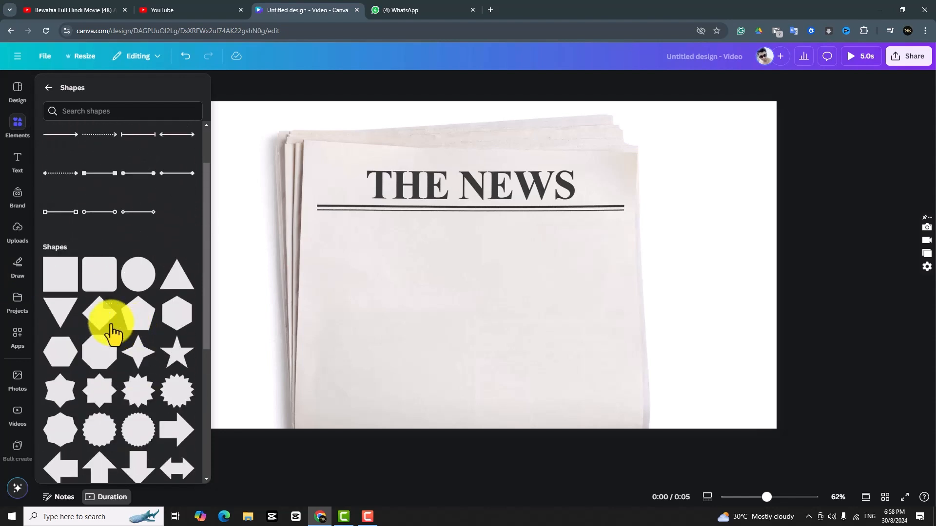
{"action": "left_click", "coordinate": [68, 285]}
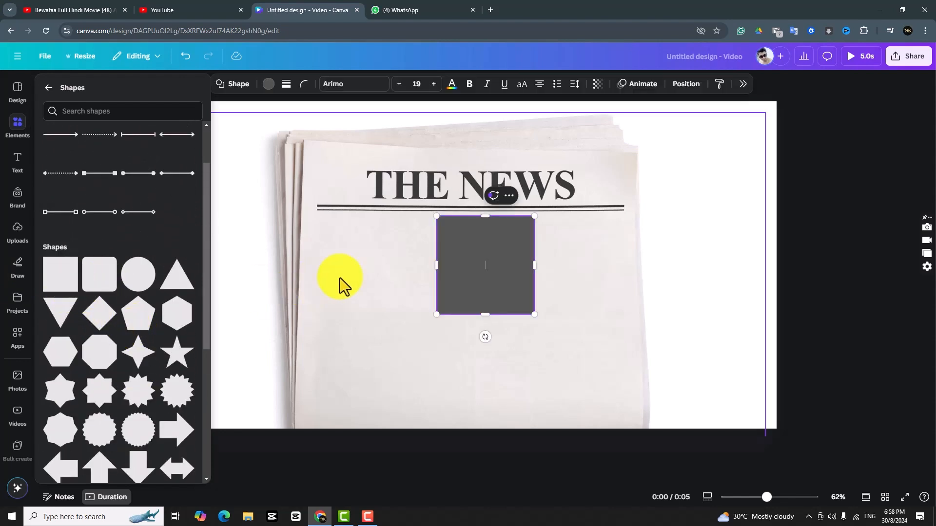
Step: Stretch the square into a wide, flat bar and fit it over the THE NEWS headline, just above the double line
{"action": "left_click_drag", "start_coordinate": [436, 265], "coordinate": [282, 265]}
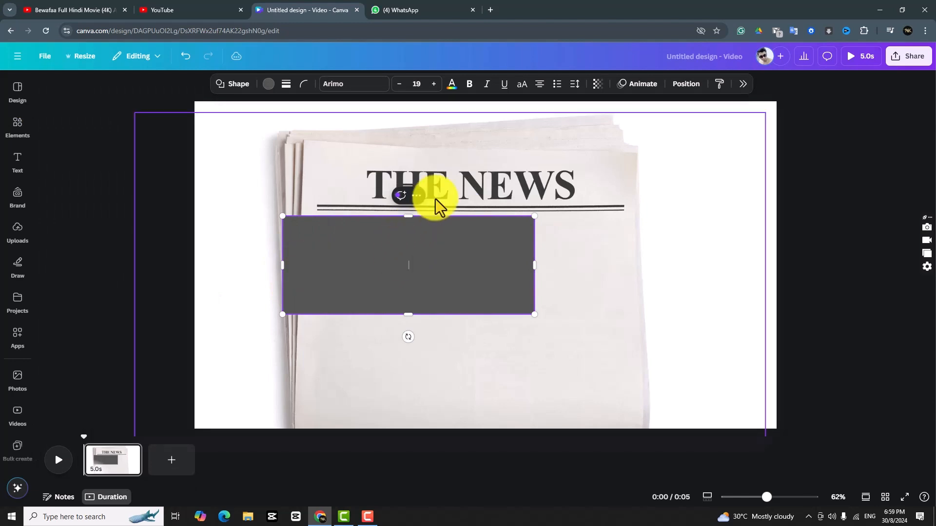
{"action": "left_click_drag", "start_coordinate": [535, 265], "coordinate": [573, 265]}
{"action": "left_click_drag", "start_coordinate": [419, 322], "coordinate": [426, 258]}
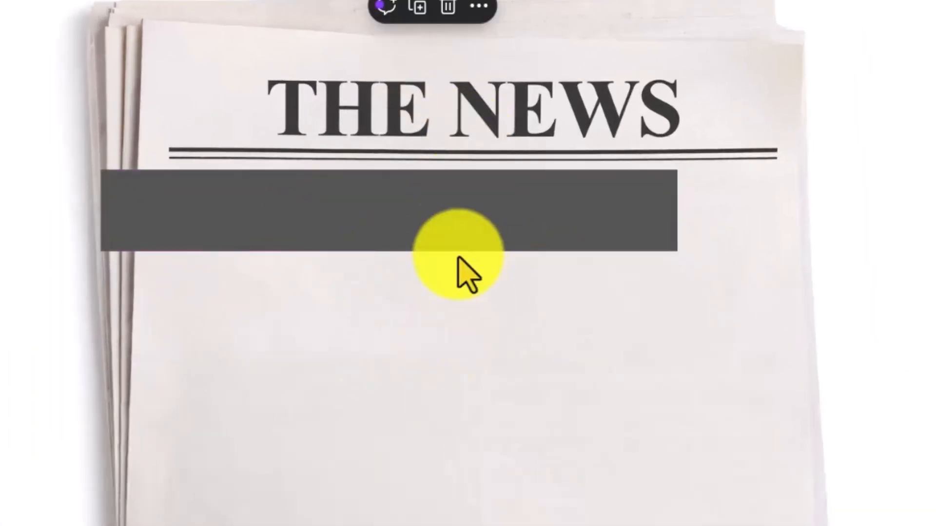
{"action": "left_click_drag", "start_coordinate": [435, 205], "coordinate": [497, 102]}
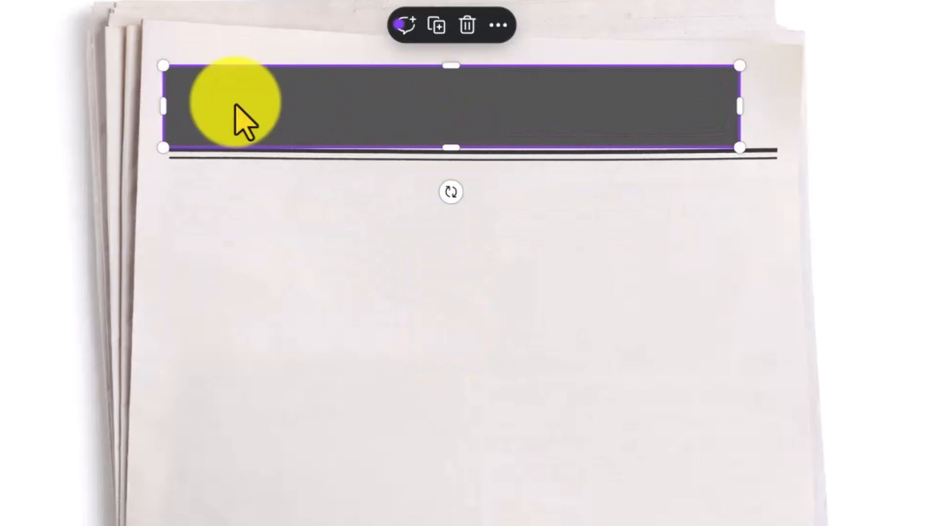
{"action": "left_click_drag", "start_coordinate": [166, 106], "coordinate": [237, 101]}
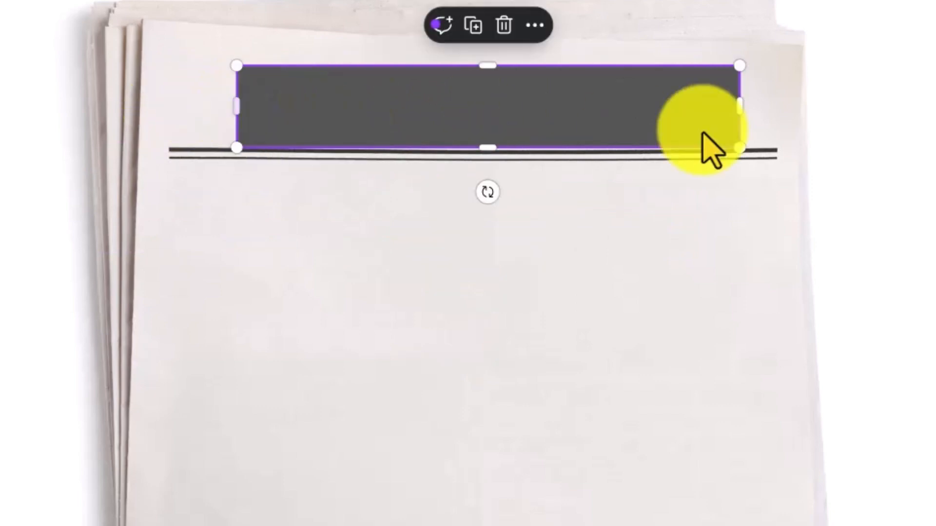
{"action": "mouse_move", "coordinate": [741, 107]}
{"action": "left_mouse_down"}
{"action": "mouse_move", "coordinate": [665, 115]}
{"action": "mouse_move", "coordinate": [723, 110]}
{"action": "left_mouse_up"}
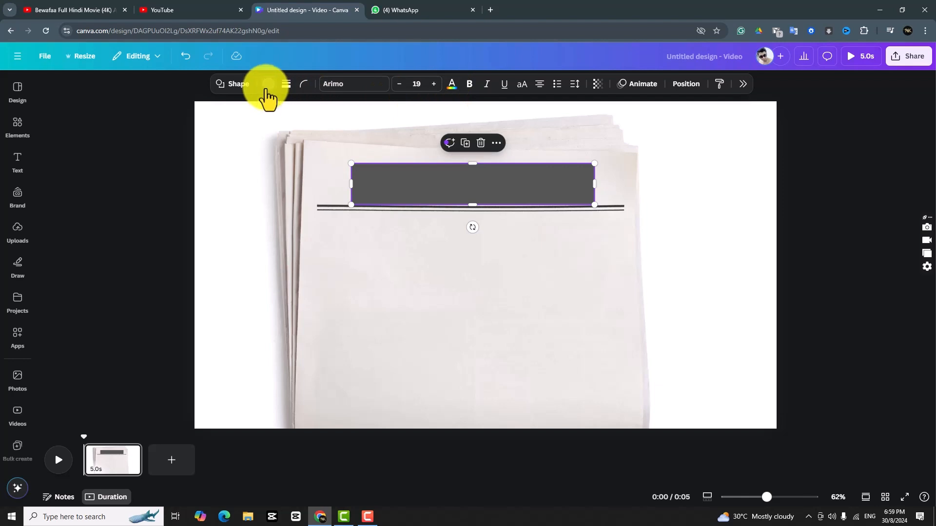
Step: Fill the headline bar with lime green and set its transparency to 64 so the text shows through
{"action": "left_click", "coordinate": [268, 86]}
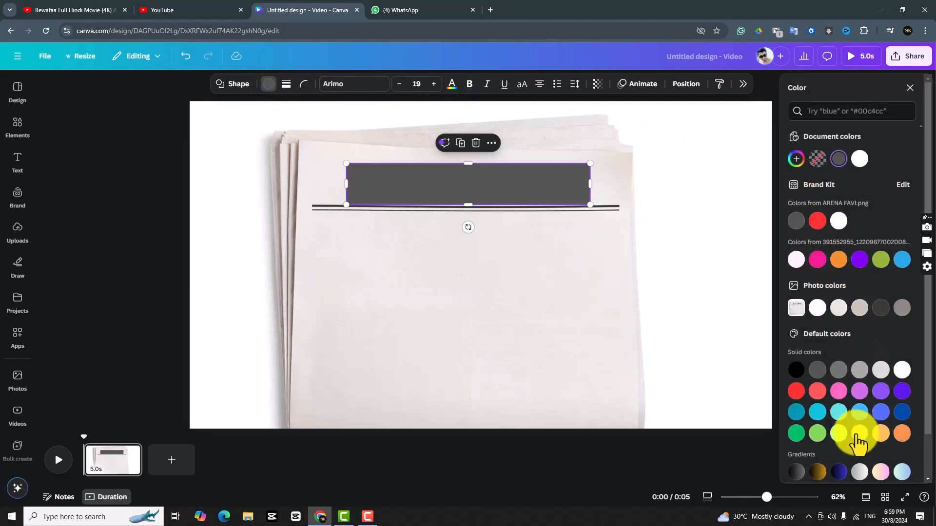
{"action": "left_click", "coordinate": [838, 434]}
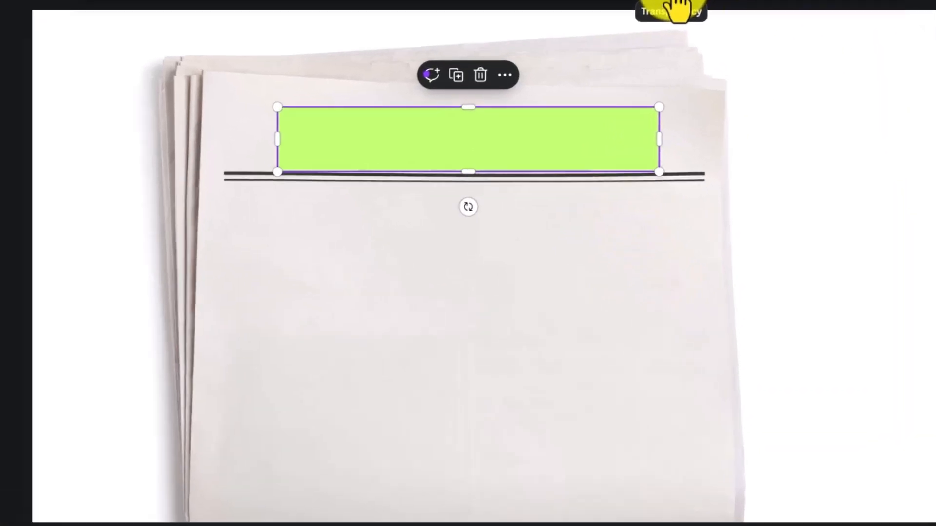
{"action": "left_click", "coordinate": [599, 87]}
{"action": "left_click", "coordinate": [605, 125]}
{"action": "left_click_drag", "start_coordinate": [740, 1], "coordinate": [594, 124]}
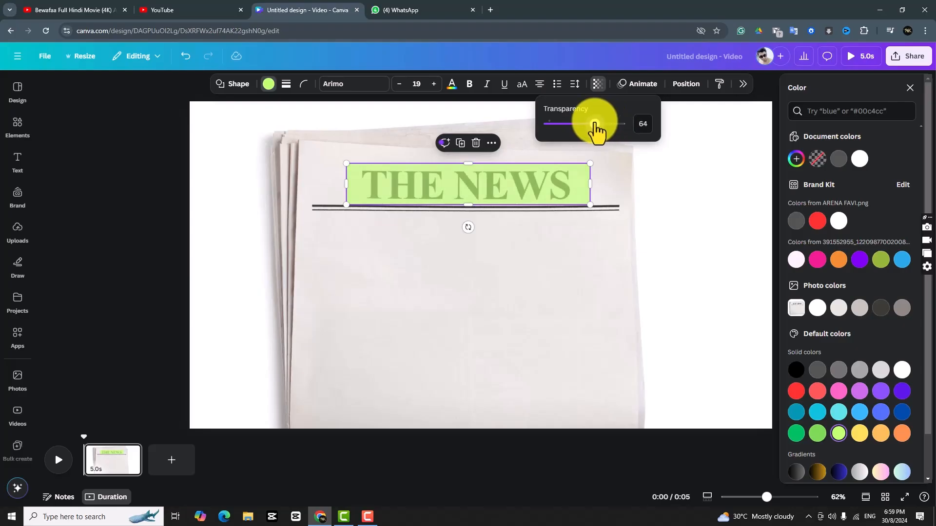
Step: Change the headline bar's fill to light red
{"action": "left_click", "coordinate": [817, 391]}
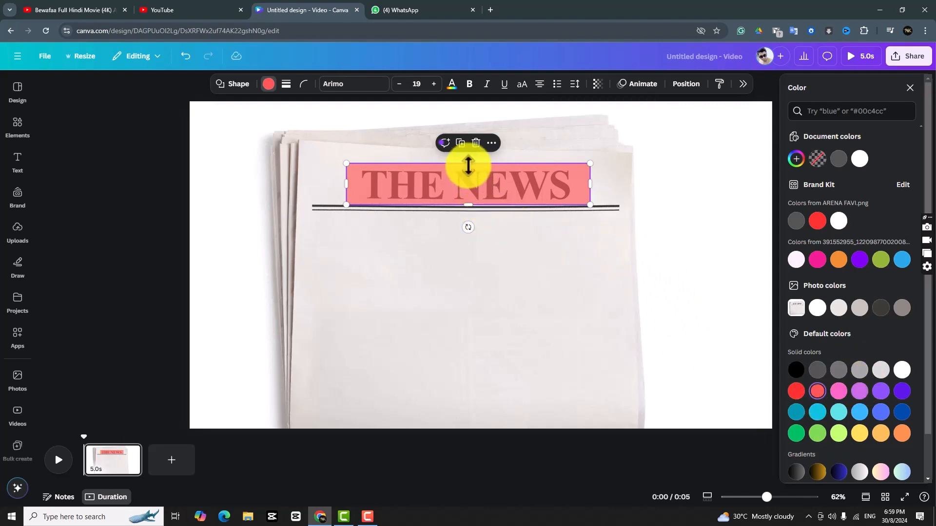
{"action": "left_click", "coordinate": [521, 239]}
Step: Apply the Wipe animation on enter to the headline bar, with a slower speed and a leftward direction
{"action": "left_click", "coordinate": [484, 187]}
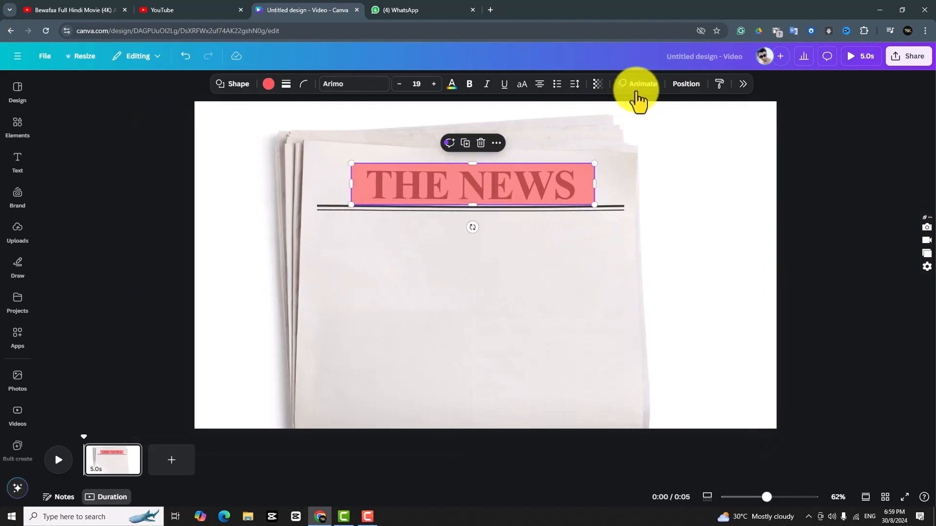
{"action": "left_click", "coordinate": [637, 90]}
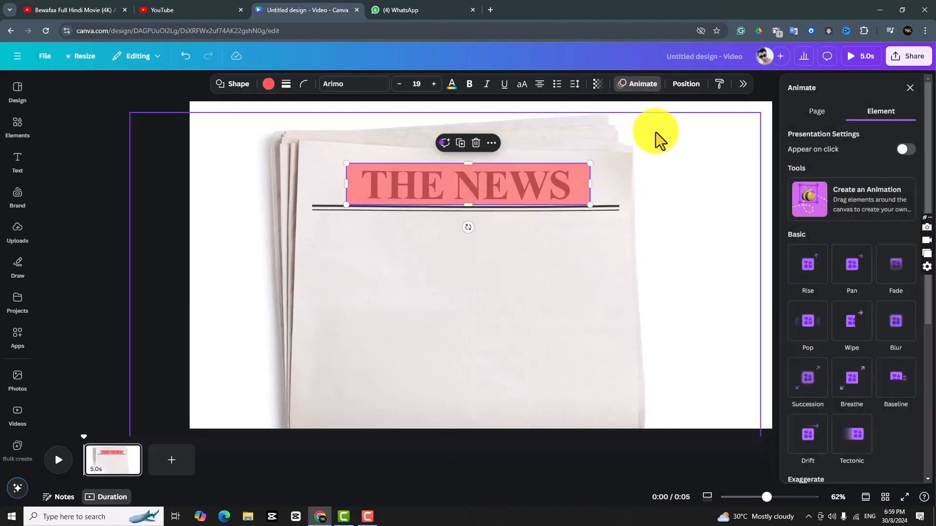
{"action": "scroll", "coordinate": [809, 312], "scroll_direction": "down", "scroll_amount": 2}
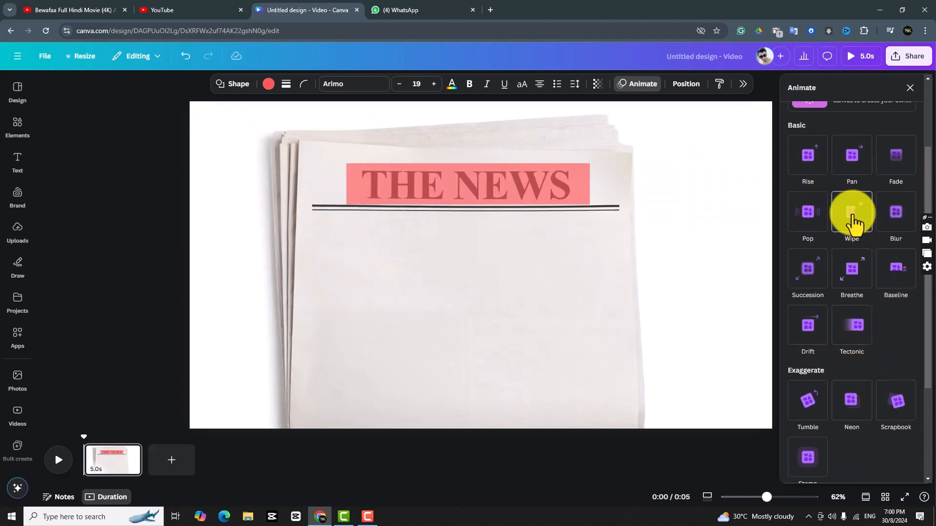
{"action": "left_click", "coordinate": [854, 221]}
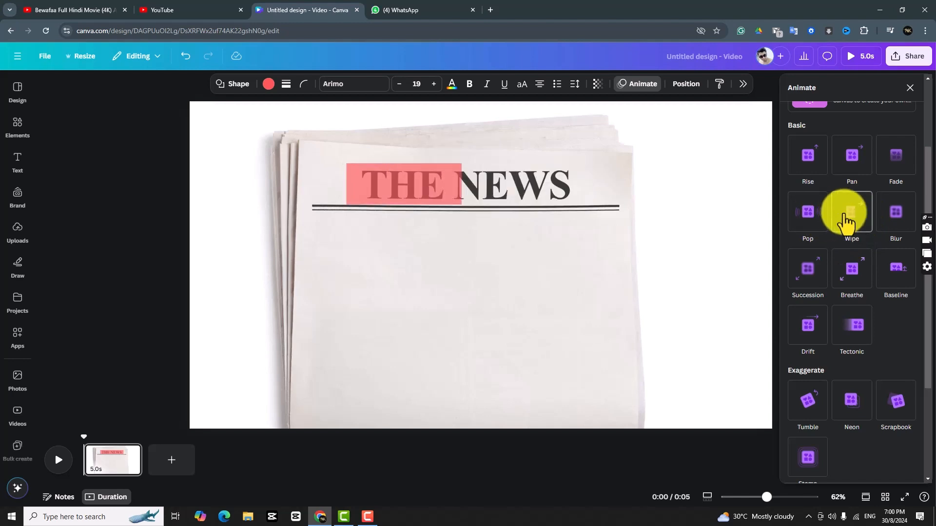
{"action": "left_click", "coordinate": [857, 225]}
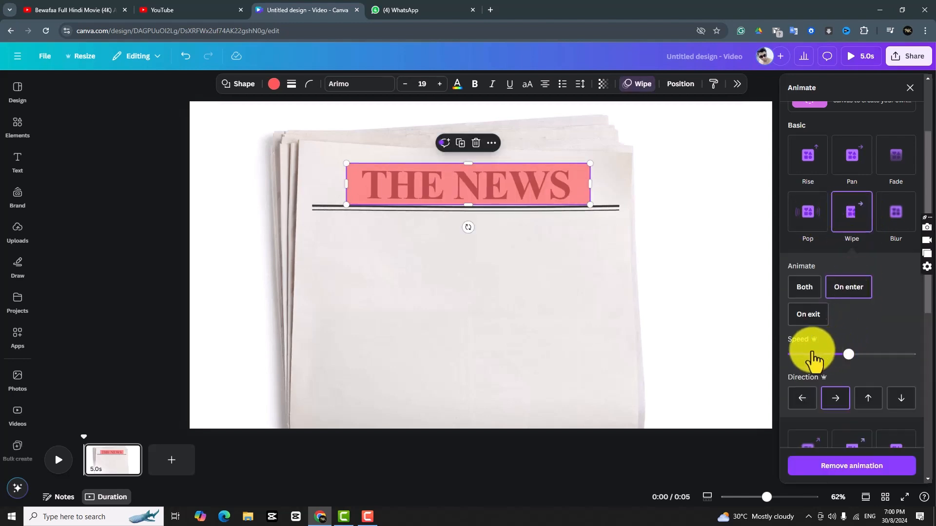
{"action": "left_click", "coordinate": [809, 355]}
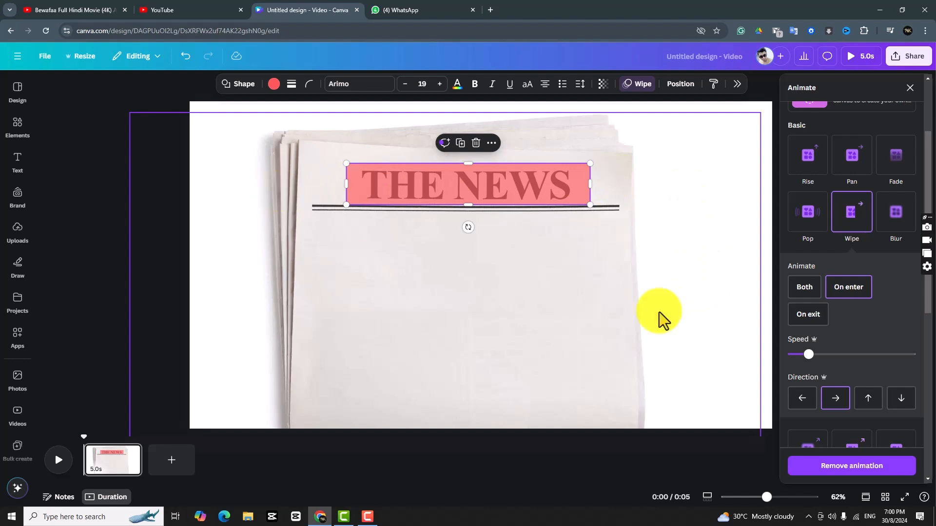
{"action": "left_click", "coordinate": [799, 398]}
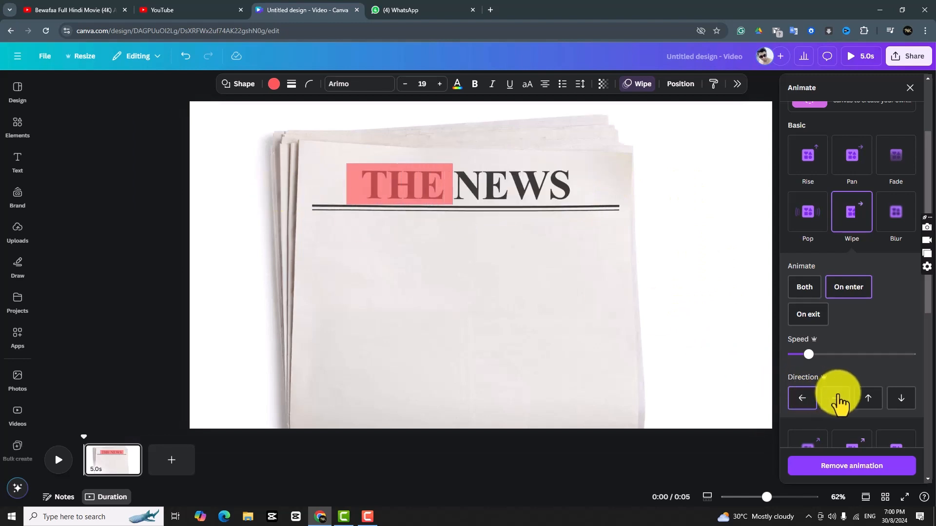
Step: Try the right, left, up and down Wipe directions on the headline bar and settle on the rightward one
{"action": "left_click", "coordinate": [839, 402]}
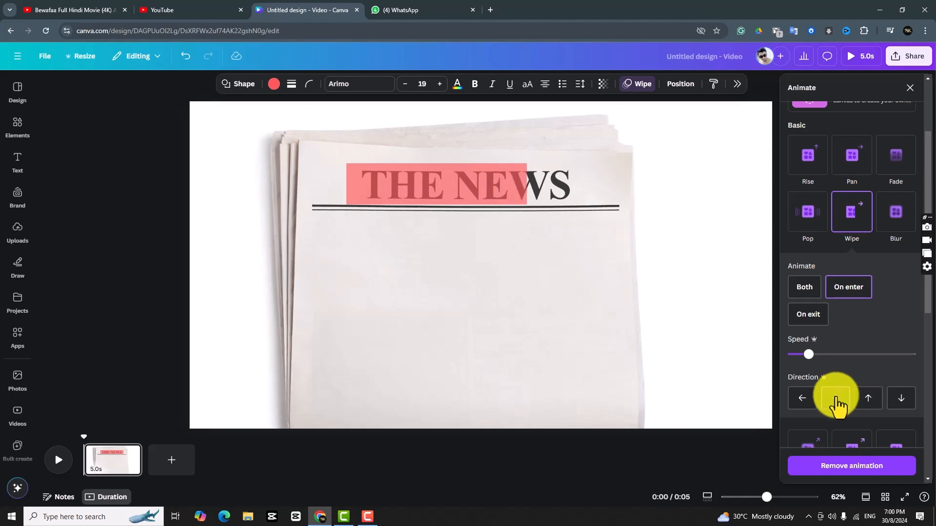
{"action": "left_click", "coordinate": [805, 402]}
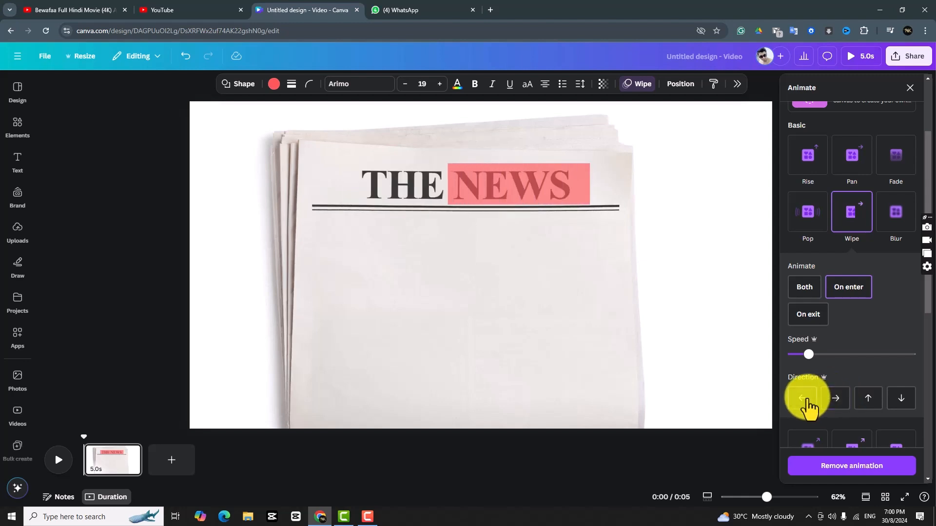
{"action": "left_click", "coordinate": [867, 400]}
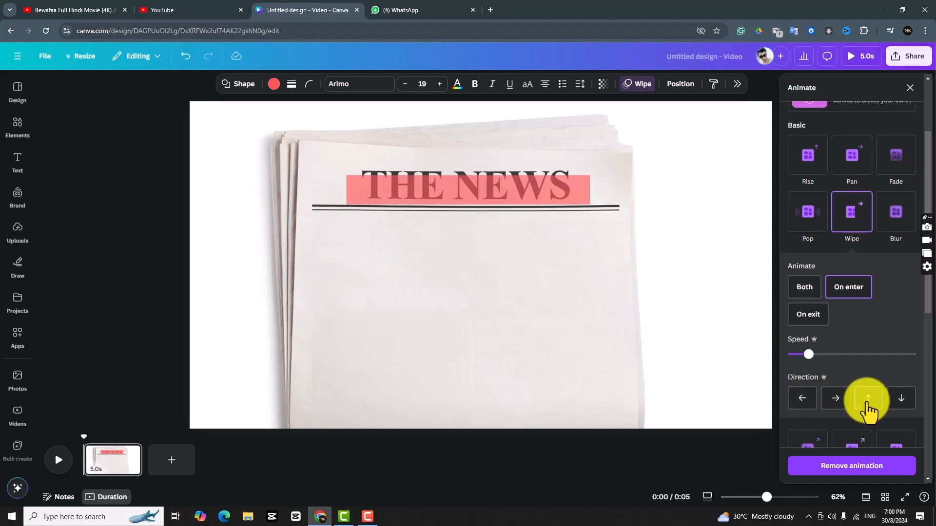
{"action": "left_click", "coordinate": [895, 407]}
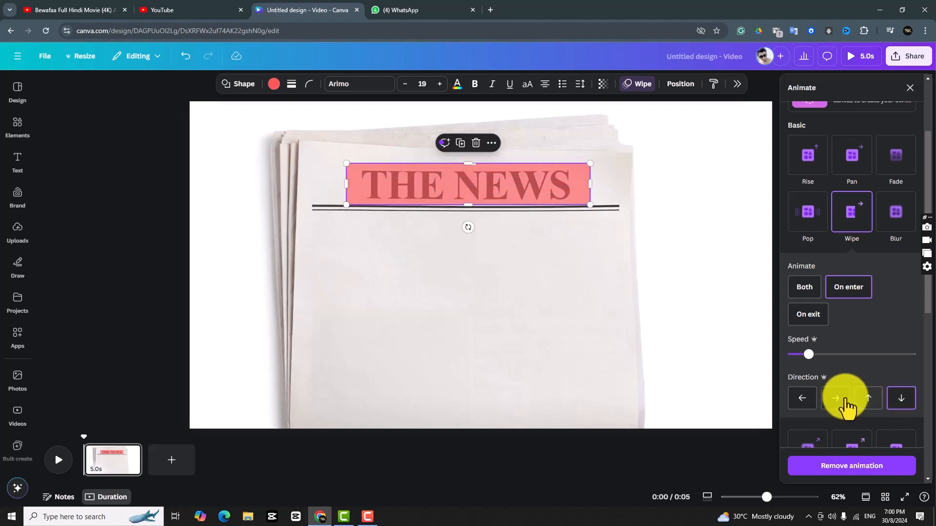
{"action": "left_click", "coordinate": [838, 406]}
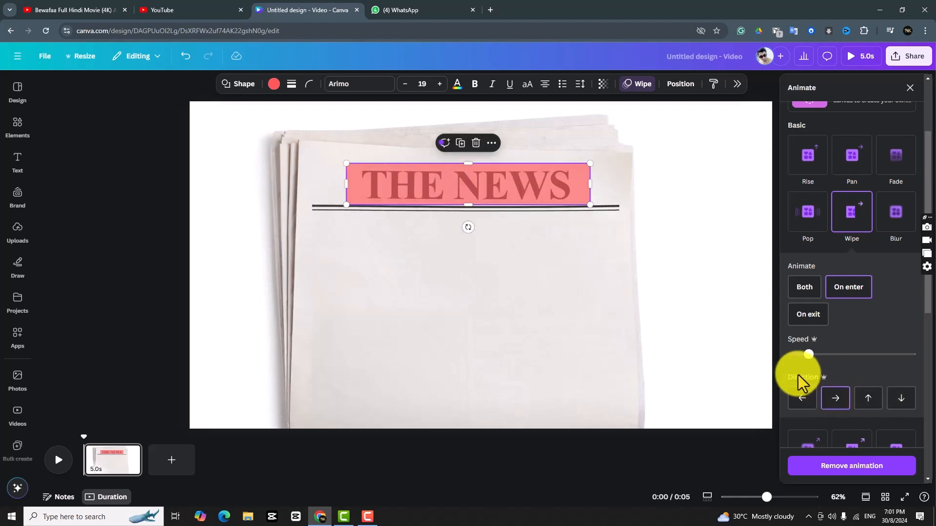
Step: Try a mid-range speed for the bar's Wipe animation, then settle on a slower one at about a quarter of the range
{"action": "left_click_drag", "start_coordinate": [806, 361], "coordinate": [852, 354]}
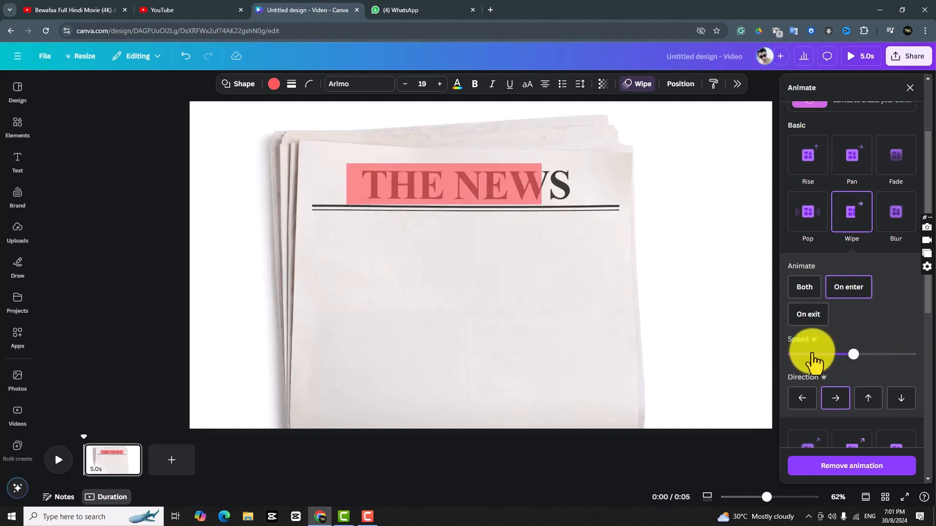
{"action": "left_click_drag", "start_coordinate": [846, 359], "coordinate": [818, 359]}
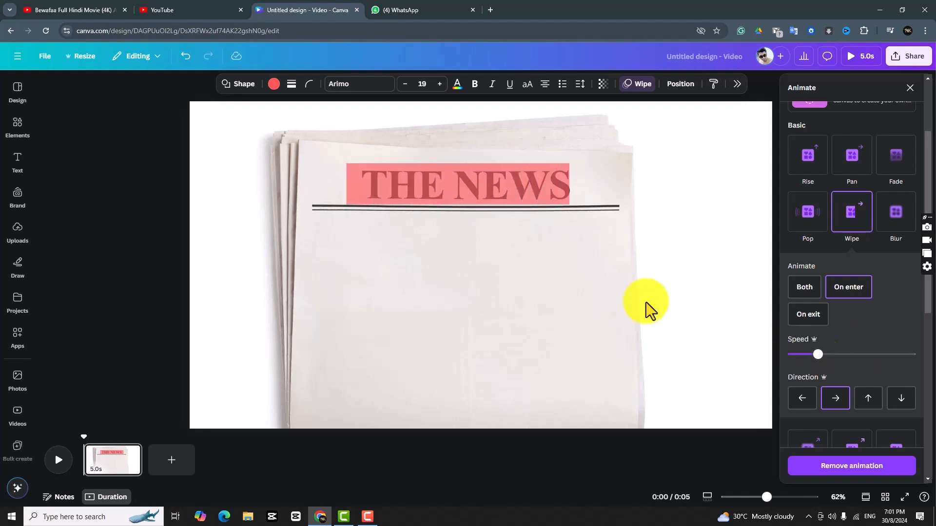
{"action": "left_click", "coordinate": [670, 225]}
Step: Try several fills such as pink, blue and red on the headline bar and settle on lime green
{"action": "left_click", "coordinate": [553, 202]}
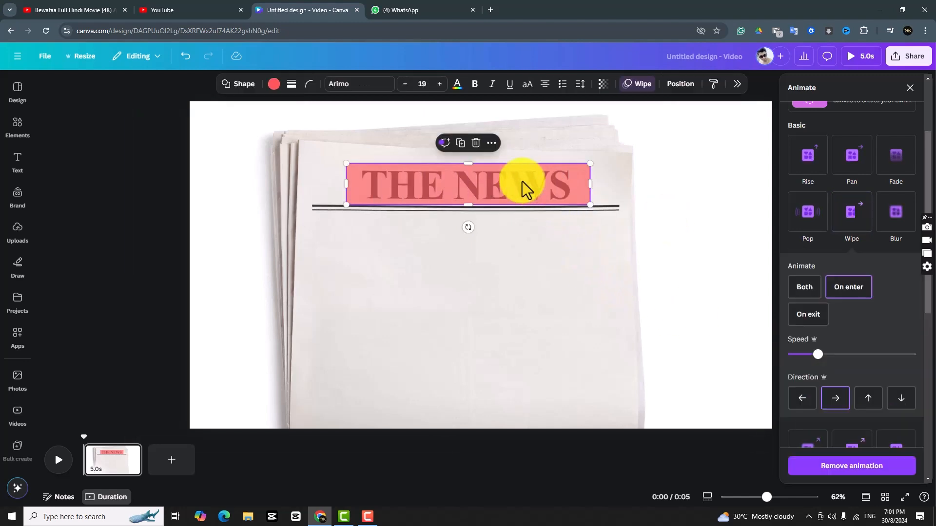
{"action": "scroll", "coordinate": [829, 190], "scroll_direction": "up", "scroll_amount": 3}
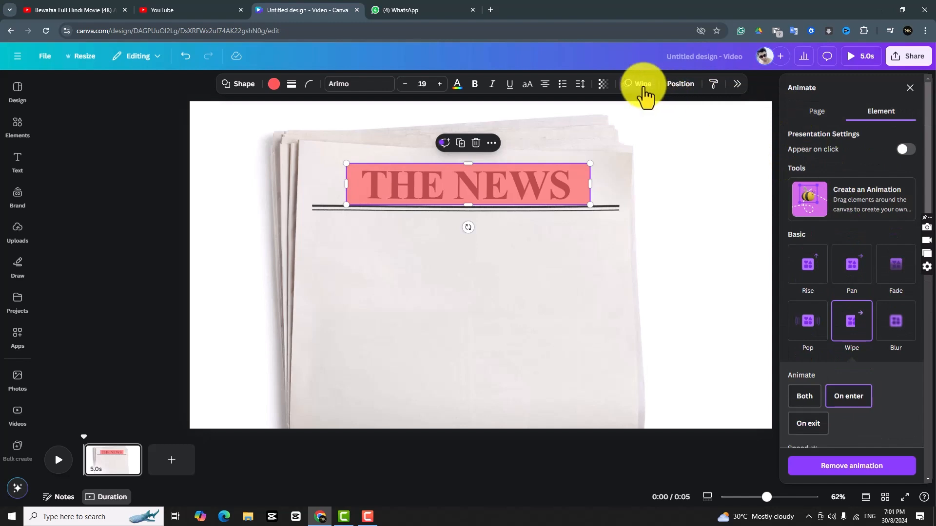
{"action": "left_click", "coordinate": [273, 86]}
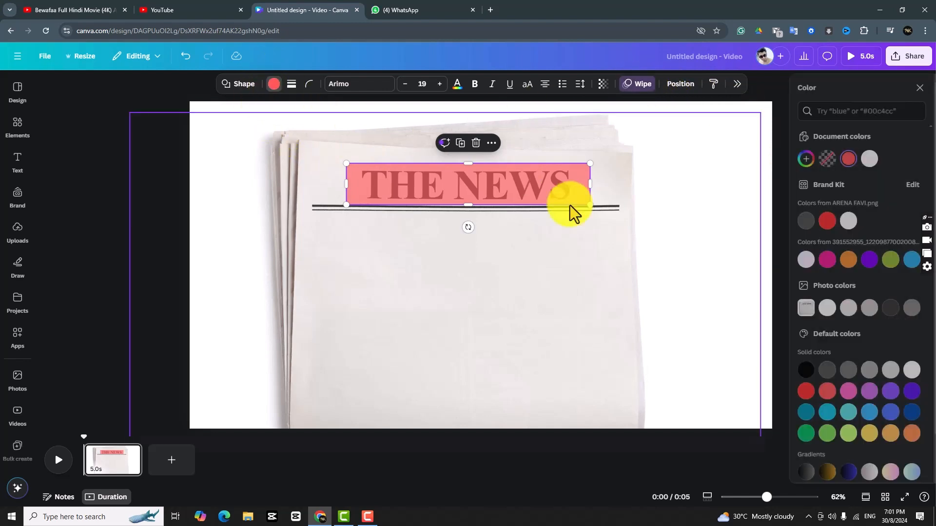
{"action": "left_click", "coordinate": [817, 259]}
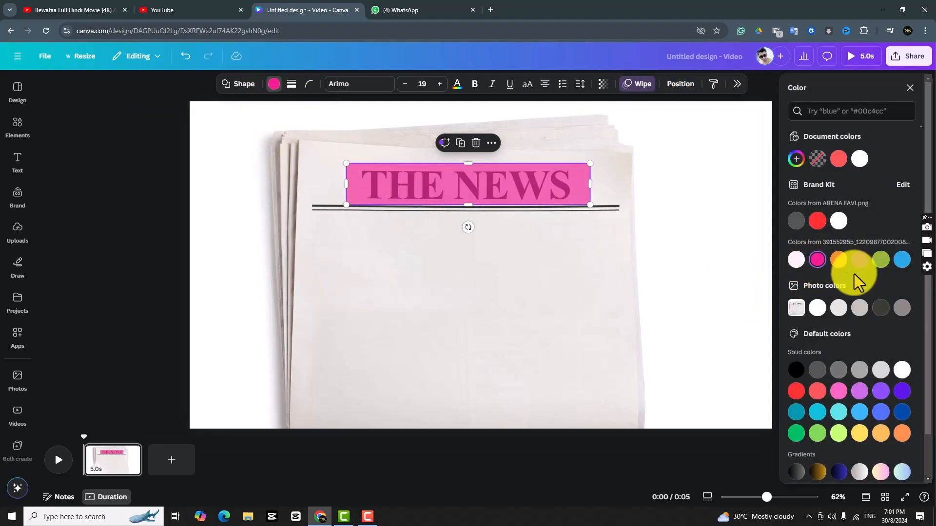
{"action": "left_click", "coordinate": [880, 260]}
{"action": "left_click", "coordinate": [901, 259]}
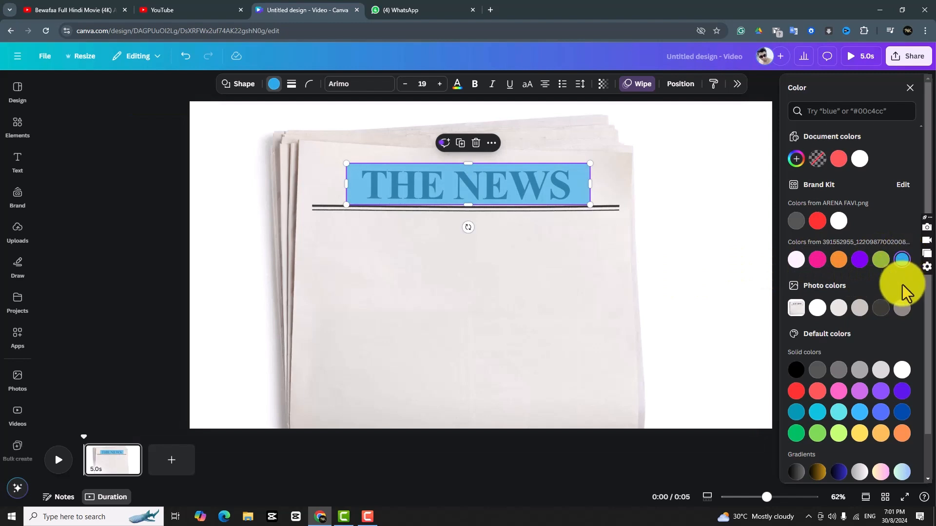
{"action": "left_click", "coordinate": [837, 392]}
{"action": "left_click", "coordinate": [794, 393]}
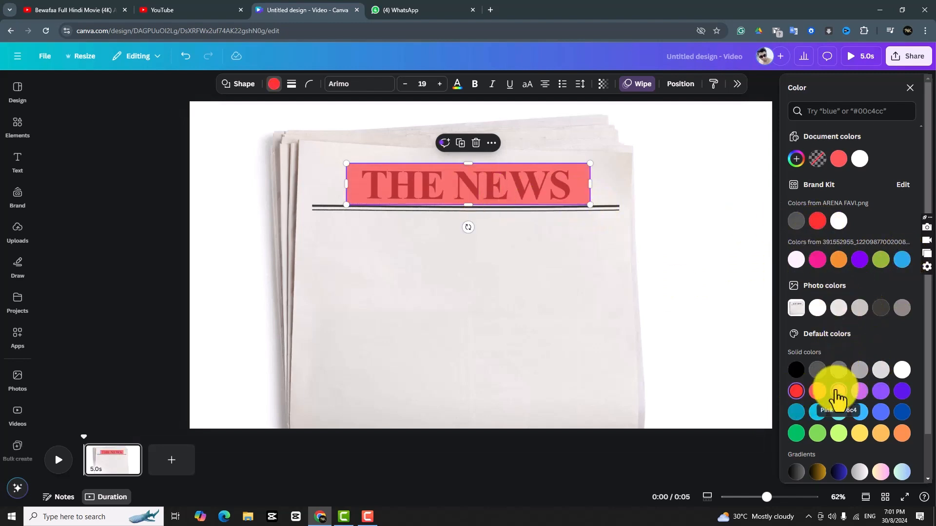
{"action": "left_click", "coordinate": [838, 391]}
{"action": "left_click", "coordinate": [839, 434]}
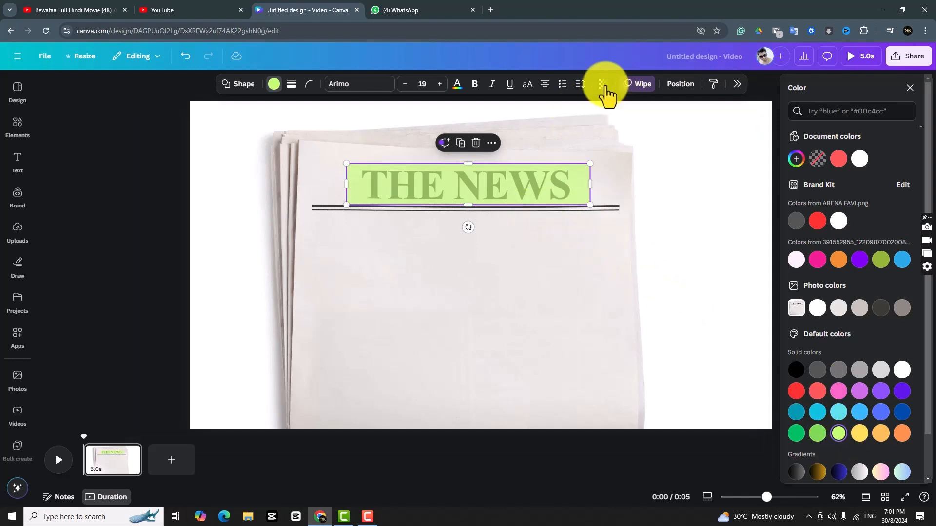
Step: Set the headline bar's transparency to 84 and play the video preview to check the highlight
{"action": "left_click", "coordinate": [604, 85]}
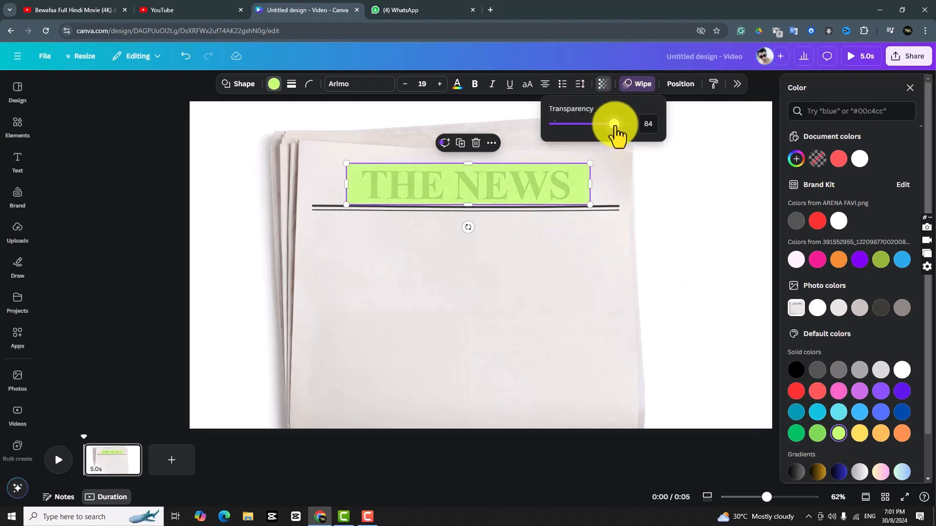
{"action": "left_click", "coordinate": [495, 309]}
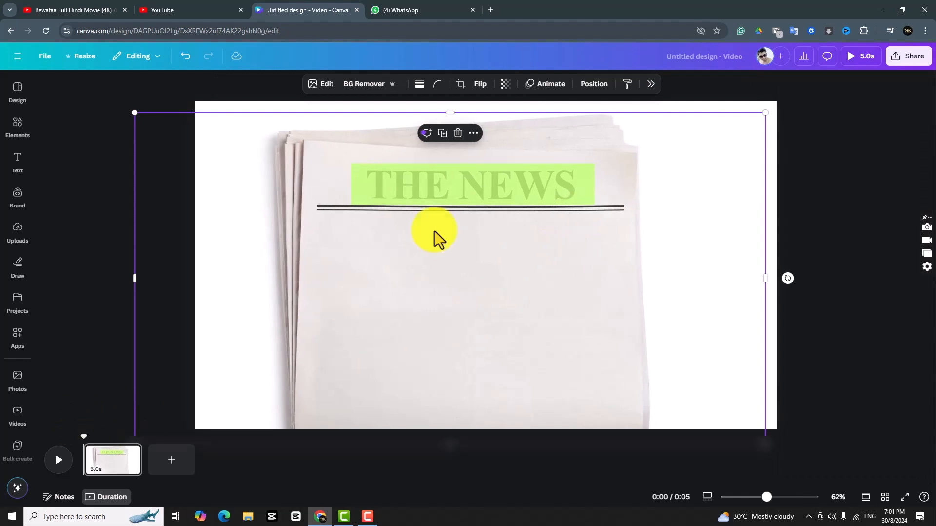
{"action": "left_click", "coordinate": [856, 57]}
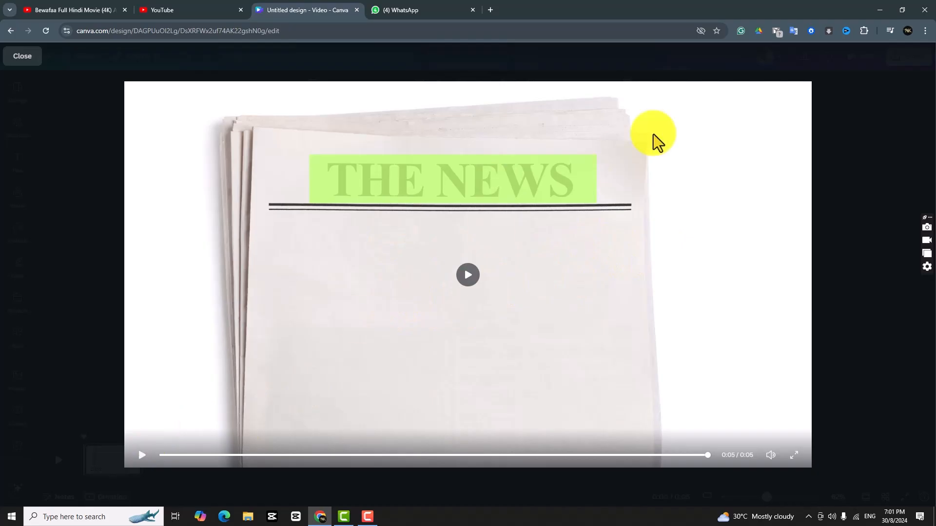
{"action": "left_click", "coordinate": [20, 57]}
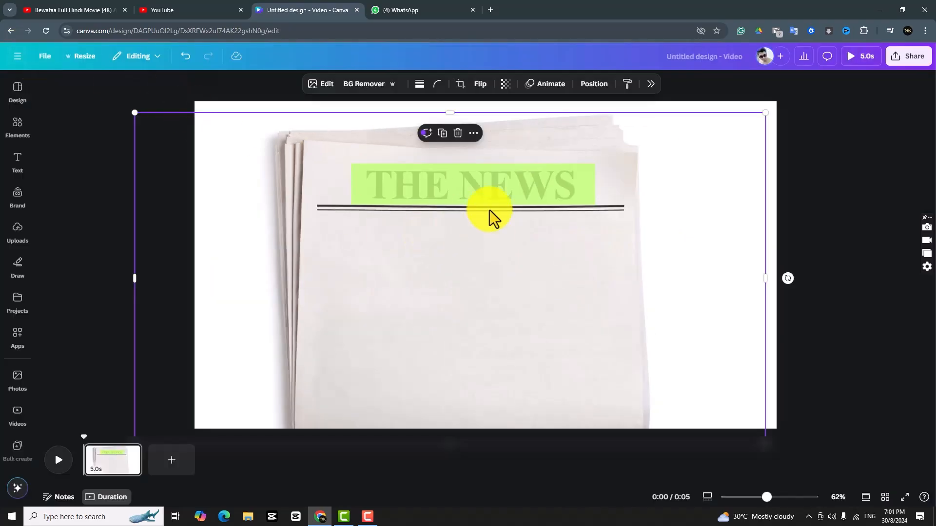
Step: Delete the newspaper photo and move the lime green bar down to just below the middle of the page
{"action": "left_click", "coordinate": [829, 172]}
{"action": "left_click", "coordinate": [571, 201]}
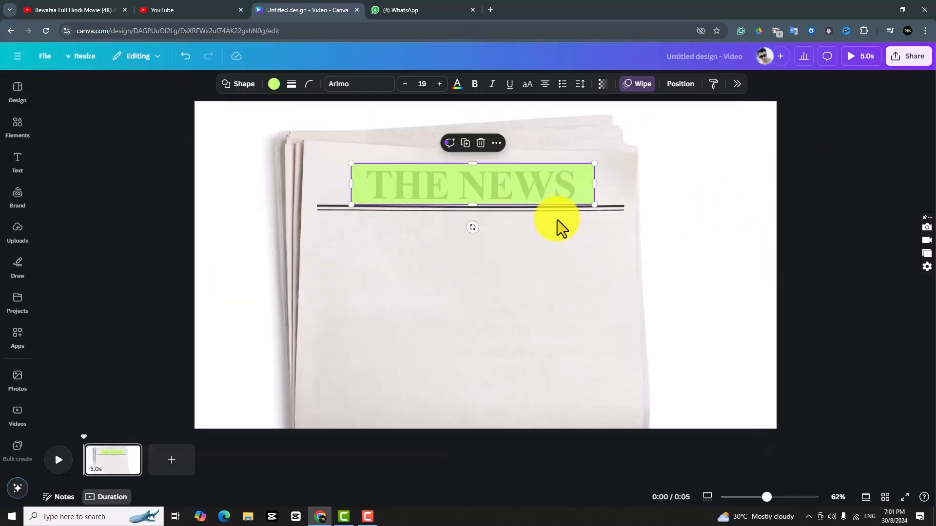
{"action": "left_click", "coordinate": [558, 275]}
{"action": "left_click", "coordinate": [457, 137]}
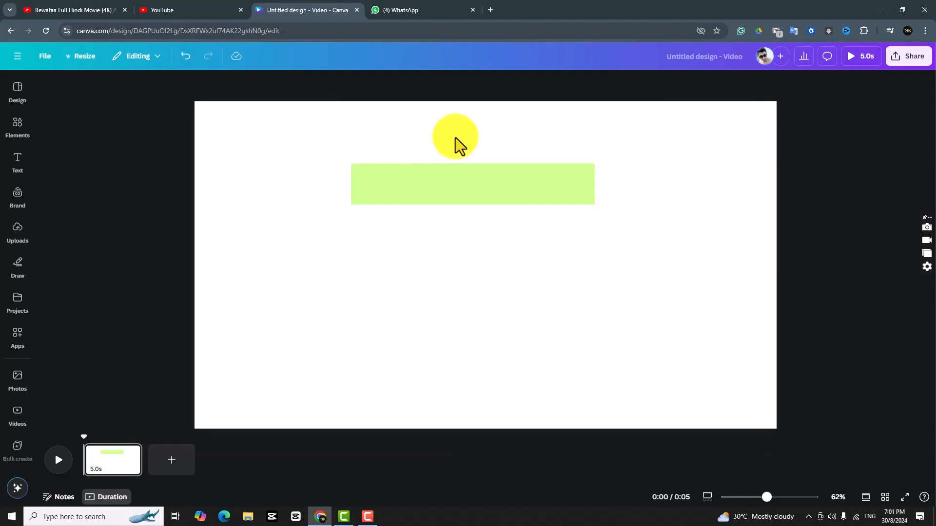
{"action": "left_click_drag", "start_coordinate": [476, 200], "coordinate": [424, 298]}
Step: Add a heading to the page with the text "pls subscribe my channel."
{"action": "left_click", "coordinate": [18, 174]}
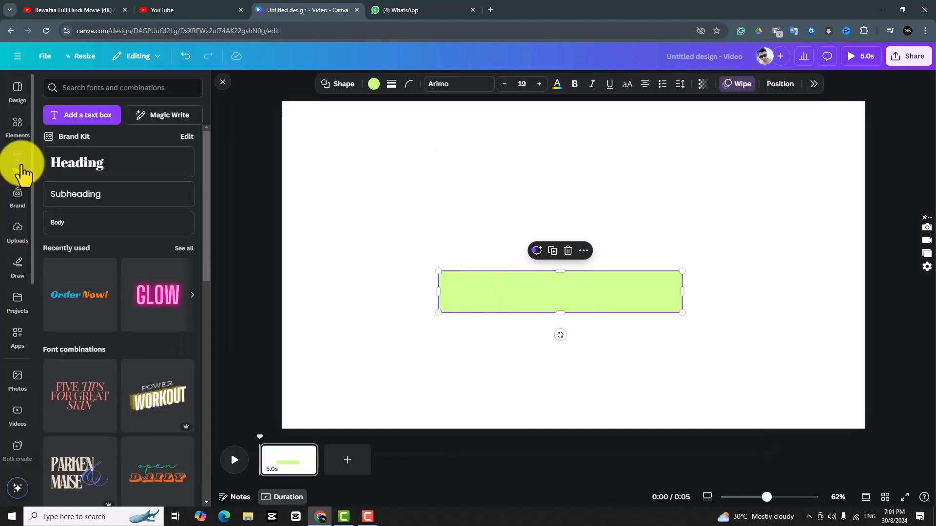
{"action": "left_click", "coordinate": [418, 186]}
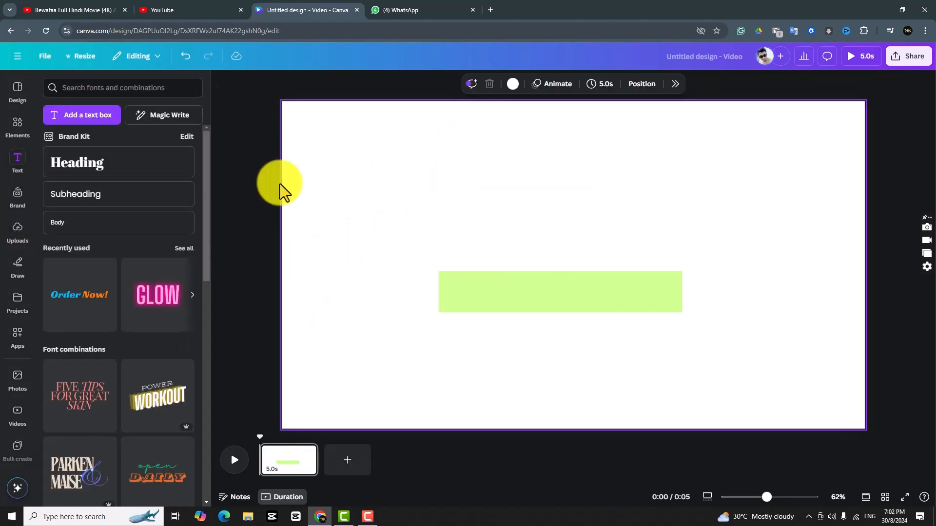
{"action": "left_click", "coordinate": [124, 166]}
{"action": "type", "text": "pl"}
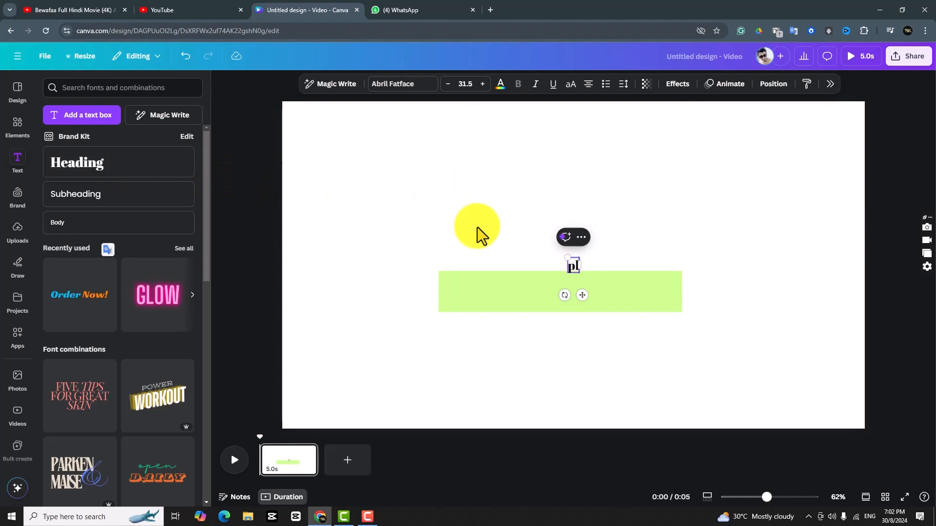
{"action": "type", "text": "s subscribe my"}
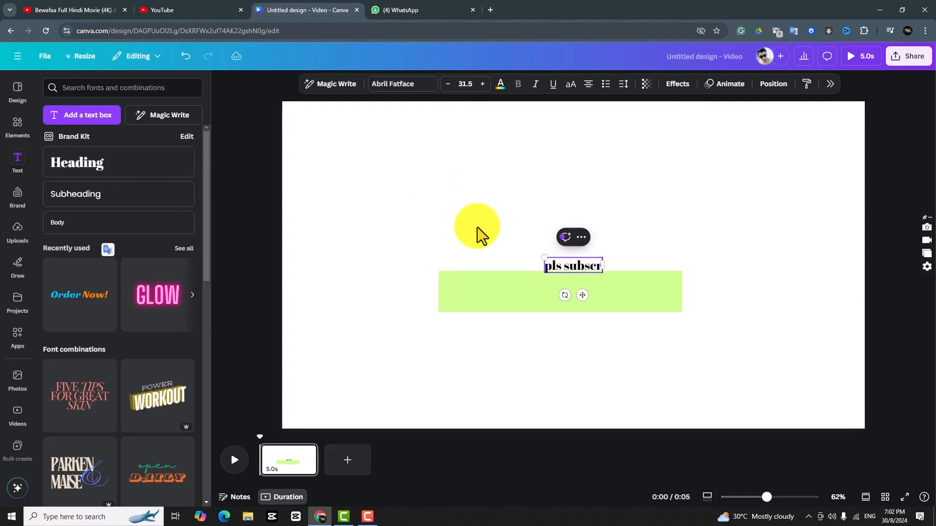
{"action": "type", "text": " channel."}
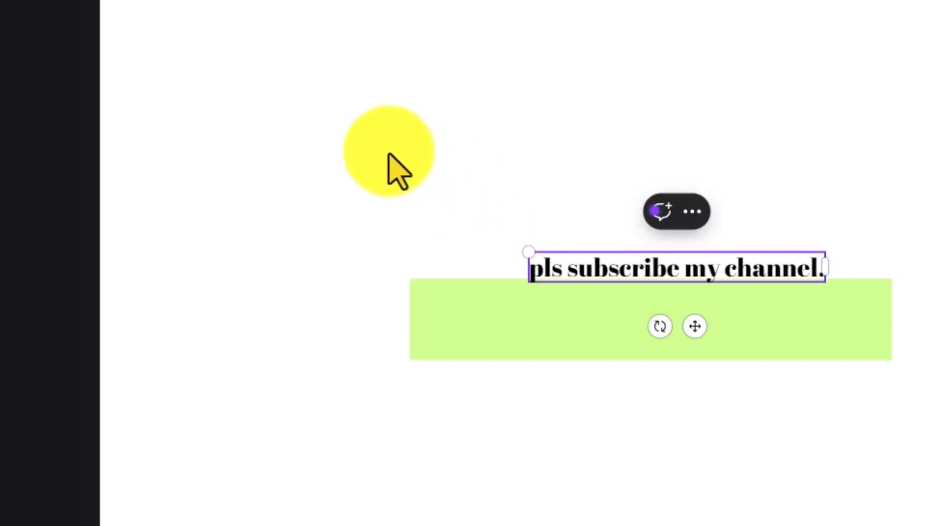
Step: Enlarge the heading's font size until the line is wider than the lime green bar
{"action": "key", "text": "ctrl+shift+period"}
{"action": "key", "text": "ctrl+shift+period"}
{"action": "key", "text": "ctrl+shift+period"}
{"action": "key", "text": "ctrl+shift+period"}
{"action": "key", "text": "ctrl+shift+period"}
{"action": "key", "text": "ctrl+shift+period"}
{"action": "key", "text": "ctrl+shift+period"}
{"action": "key", "text": "ctrl+shift+period"}
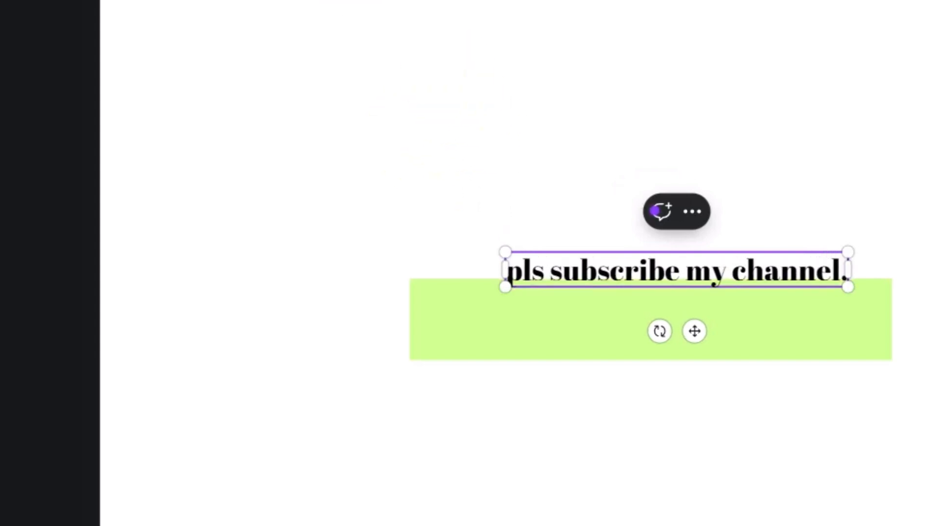
{"action": "key", "text": "ctrl+shift+period"}
{"action": "key", "text": "ctrl+shift+period"}
{"action": "key", "text": "ctrl+shift+period"}
{"action": "key", "text": "ctrl+shift+period"}
{"action": "key", "text": "ctrl+shift+period"}
{"action": "key", "text": "ctrl+shift+period"}
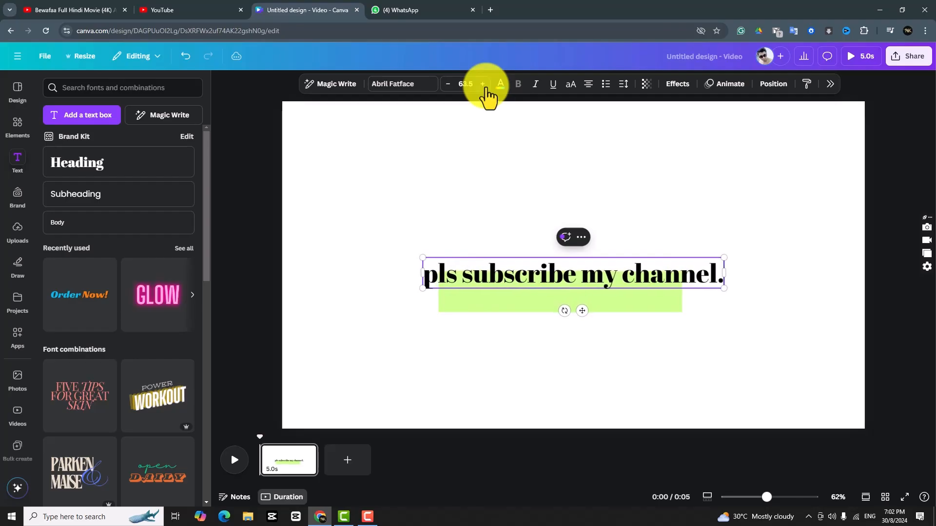